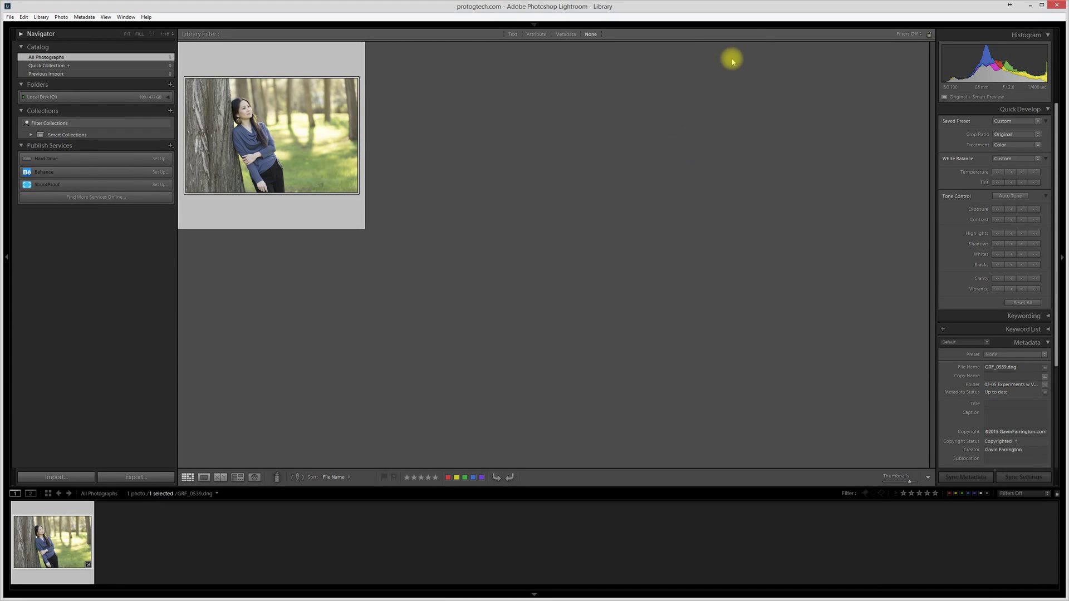
- Deselect the single tree-leaning portrait so the library grid shows no active selection
{"action": "left_click", "coordinate": [696, 110]}
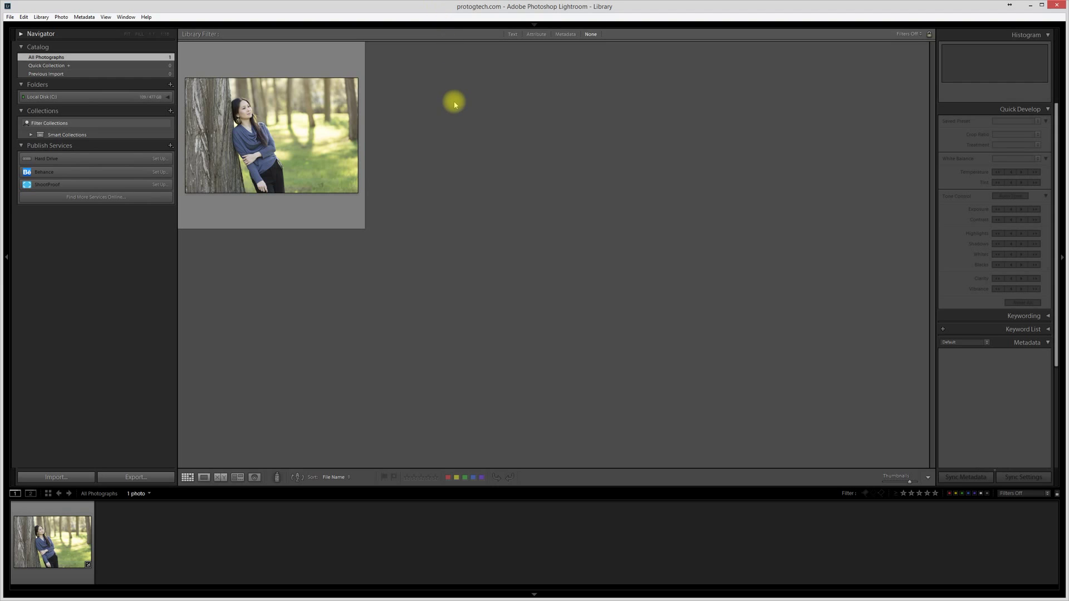
{"action": "key", "text": "ctrl+a"}
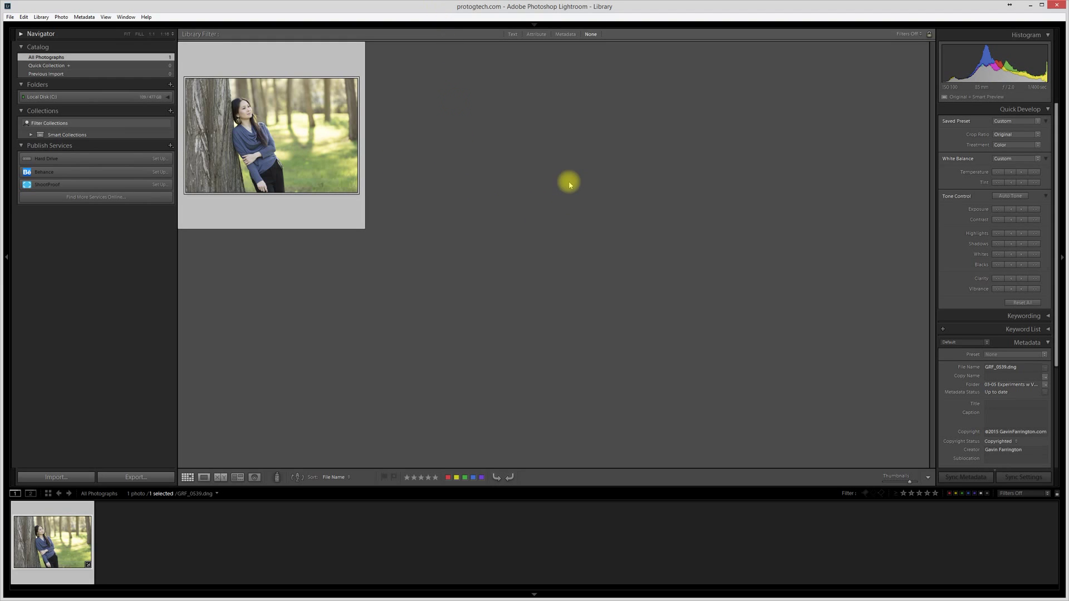
{"action": "key", "text": "ctrl+d"}
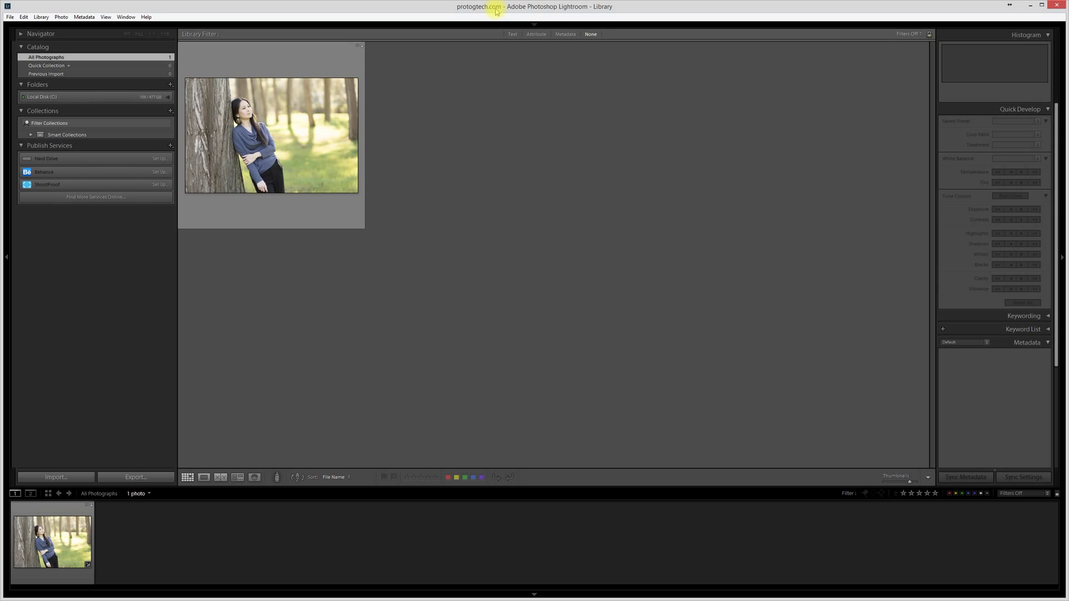
- Enable Use Graphics Processor on the Performance tab of Preferences
{"action": "left_click", "coordinate": [24, 17]}
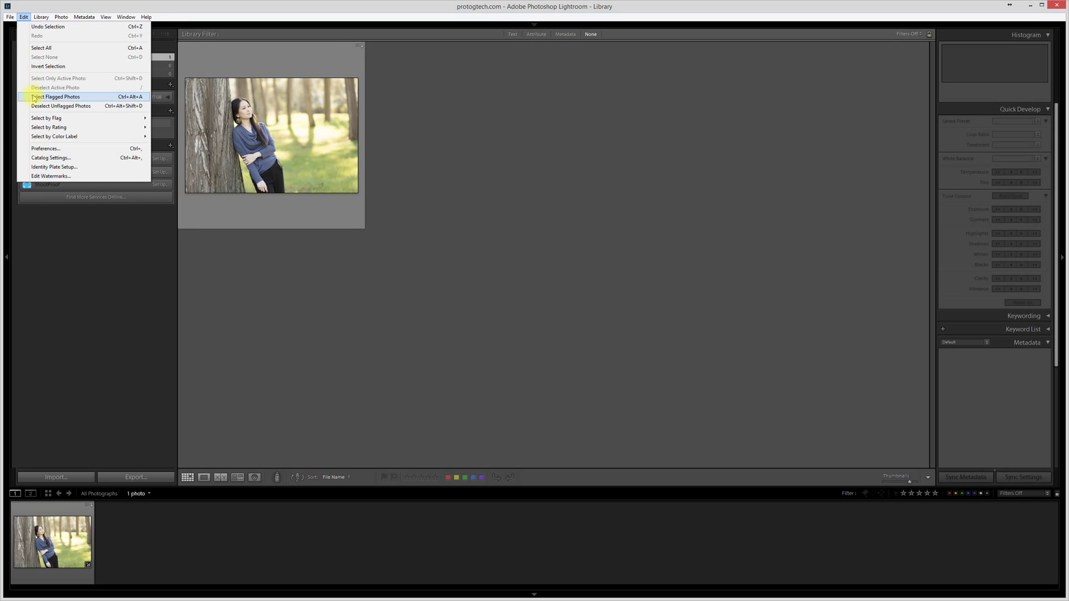
{"action": "mouse_move", "coordinate": [41, 17]}
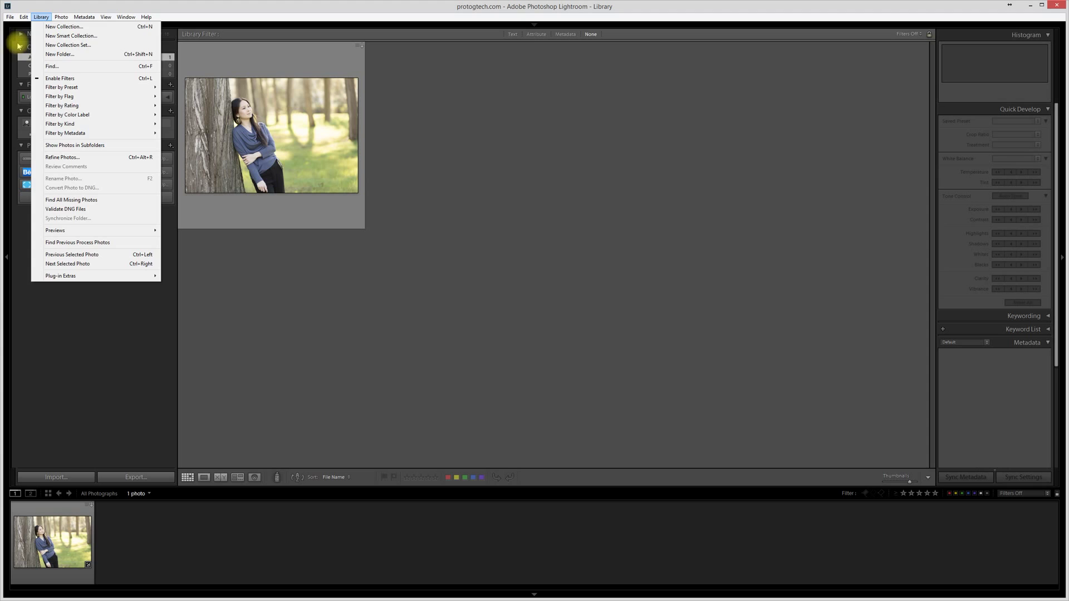
{"action": "left_click", "coordinate": [50, 176]}
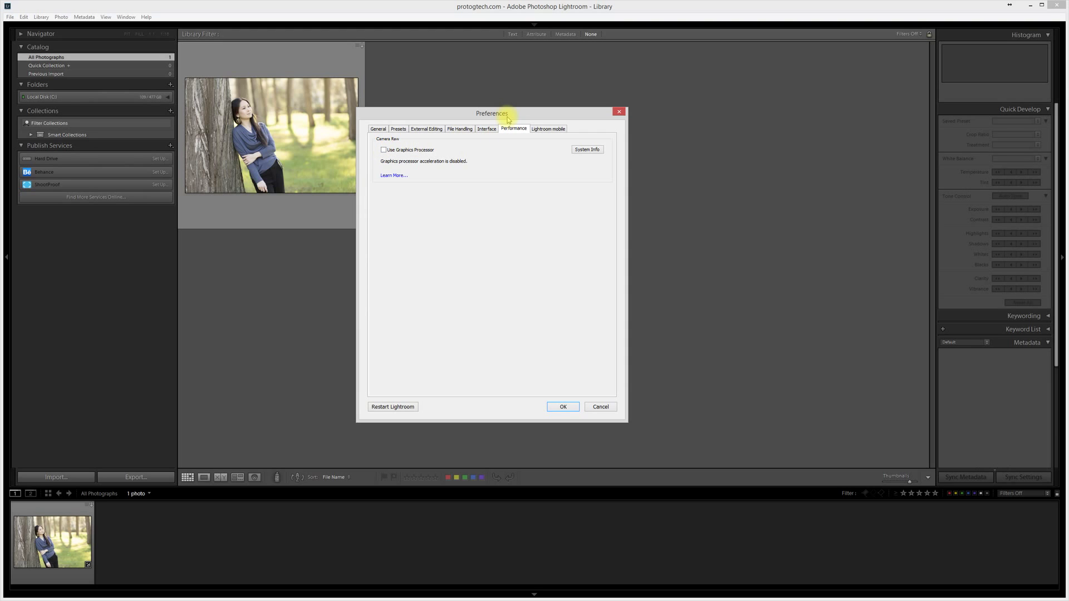
{"action": "left_click_drag", "start_coordinate": [505, 113], "coordinate": [530, 91]}
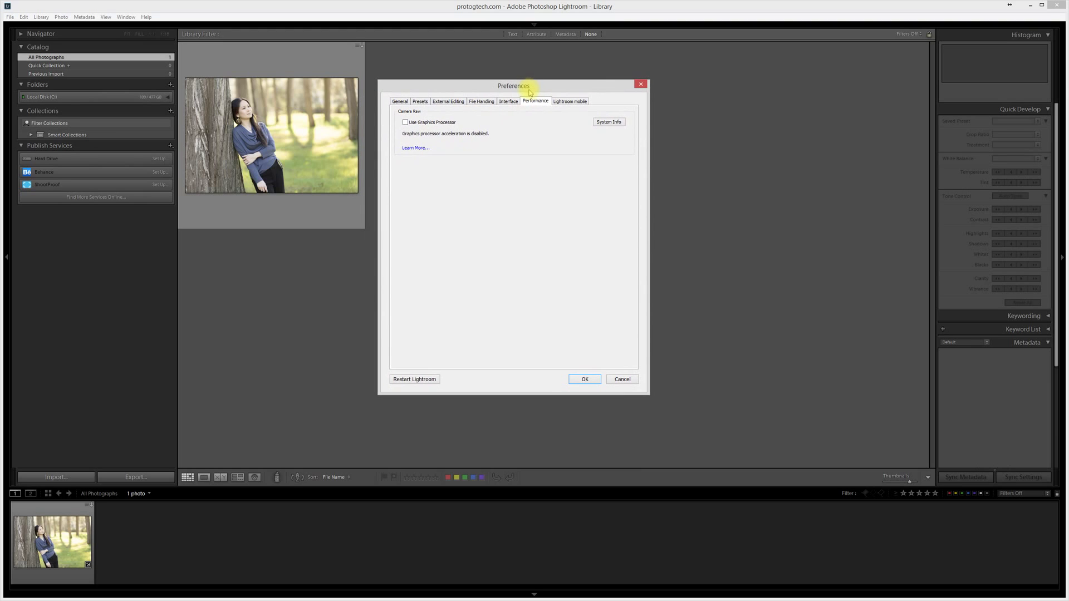
{"action": "left_click", "coordinate": [406, 122]}
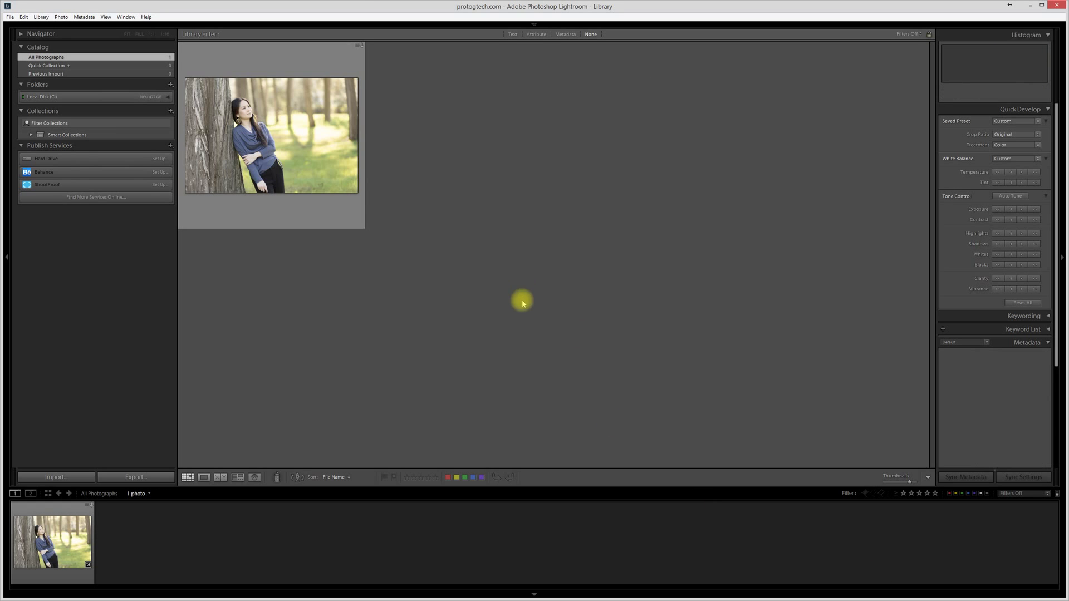
- Reopen Preferences to confirm Use Graphics Processor is enabled for the GeForce GTX 660 Ti
{"action": "left_click", "coordinate": [23, 16]}
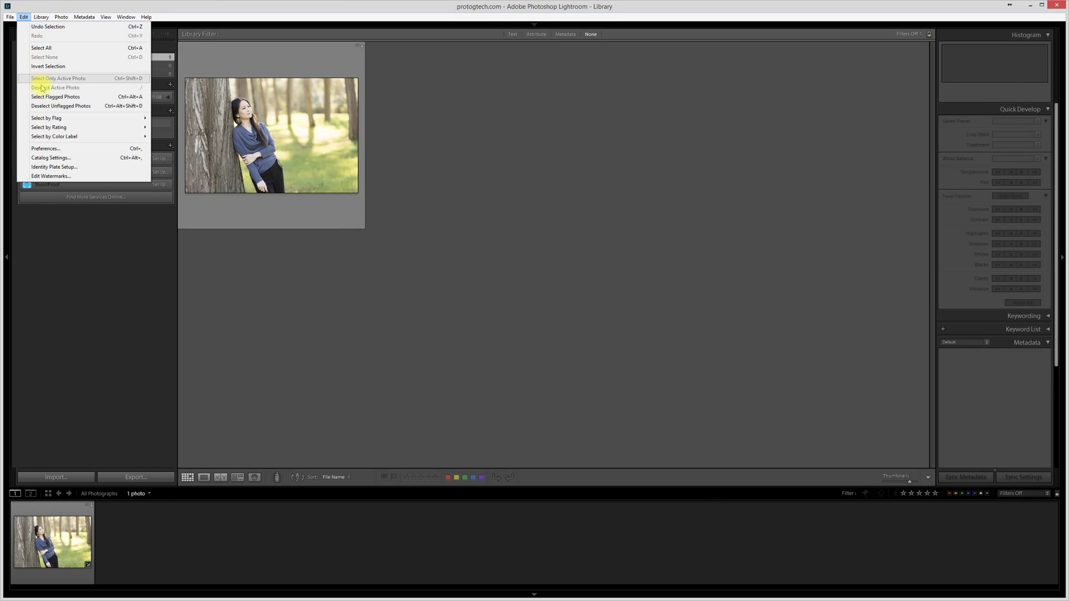
{"action": "left_click", "coordinate": [50, 149]}
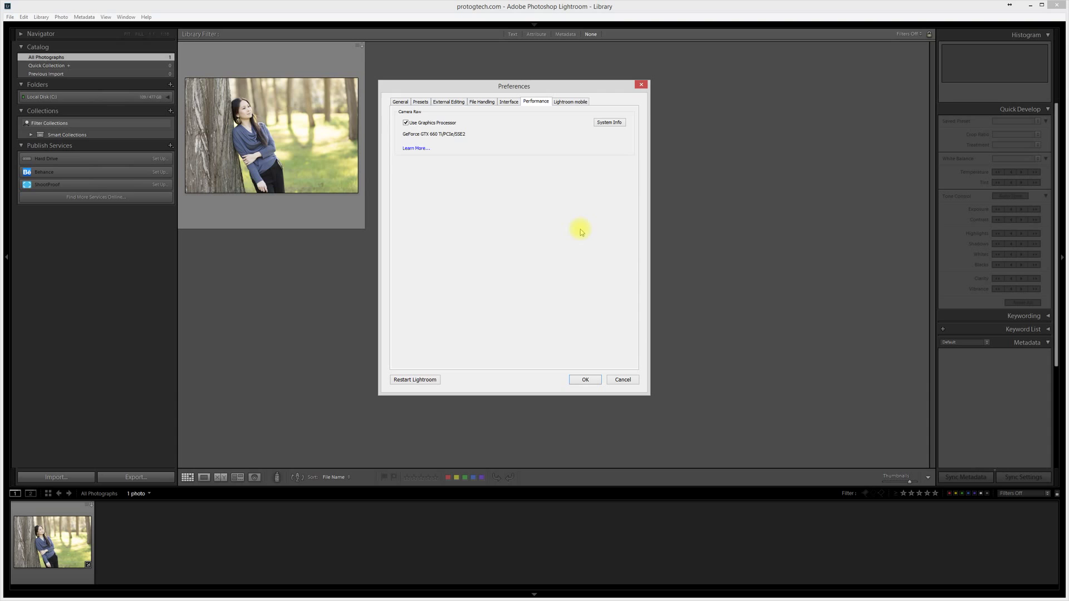
{"action": "left_click_drag", "start_coordinate": [580, 84], "coordinate": [576, 90]}
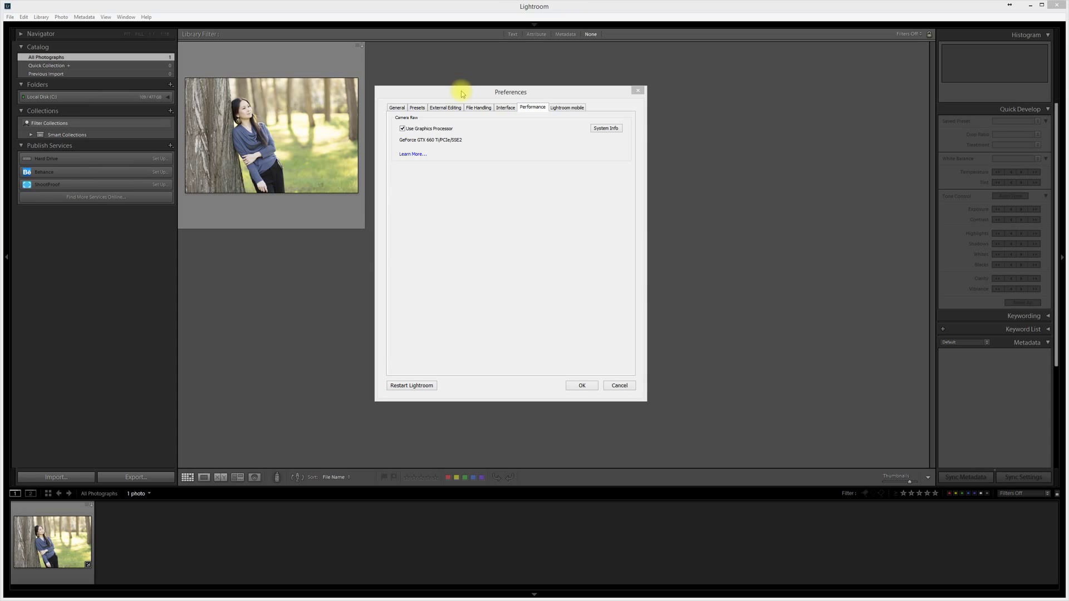
{"action": "left_click_drag", "start_coordinate": [461, 93], "coordinate": [461, 81]}
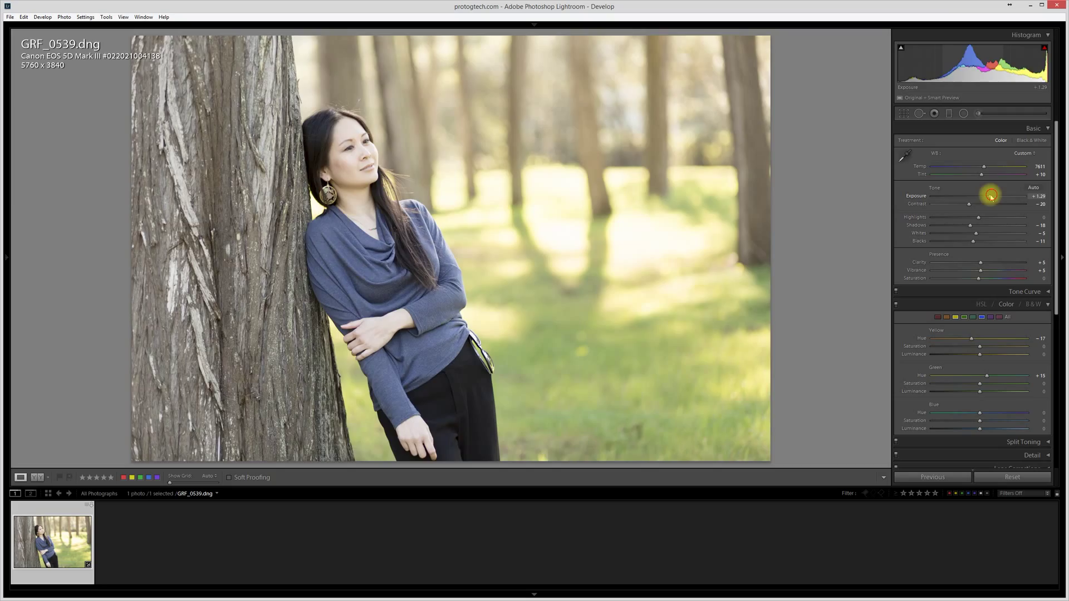
- Lower Exposure to +0.43 and draw an Exposure -0.33 radial filter over her head
{"action": "mouse_move", "coordinate": [991, 196]}
{"action": "left_mouse_down"}
{"action": "mouse_move", "coordinate": [957, 198]}
{"action": "mouse_move", "coordinate": [1002, 198]}
{"action": "mouse_move", "coordinate": [971, 204]}
{"action": "mouse_move", "coordinate": [982, 197]}
{"action": "left_mouse_up"}
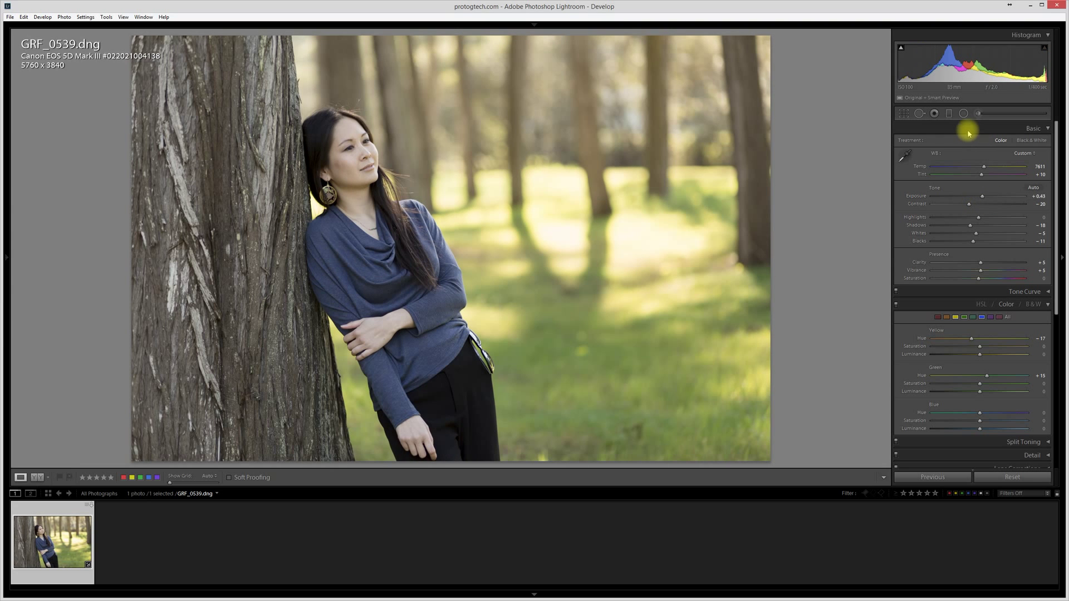
{"action": "left_click", "coordinate": [963, 113]}
{"action": "mouse_move", "coordinate": [341, 167]}
{"action": "left_mouse_down"}
{"action": "mouse_move", "coordinate": [493, 325]}
{"action": "mouse_move", "coordinate": [473, 312]}
{"action": "mouse_move", "coordinate": [432, 175]}
{"action": "mouse_move", "coordinate": [436, 224]}
{"action": "mouse_move", "coordinate": [346, 239]}
{"action": "mouse_move", "coordinate": [499, 257]}
{"action": "mouse_move", "coordinate": [471, 296]}
{"action": "mouse_move", "coordinate": [346, 147]}
{"action": "mouse_move", "coordinate": [355, 161]}
{"action": "left_mouse_up"}
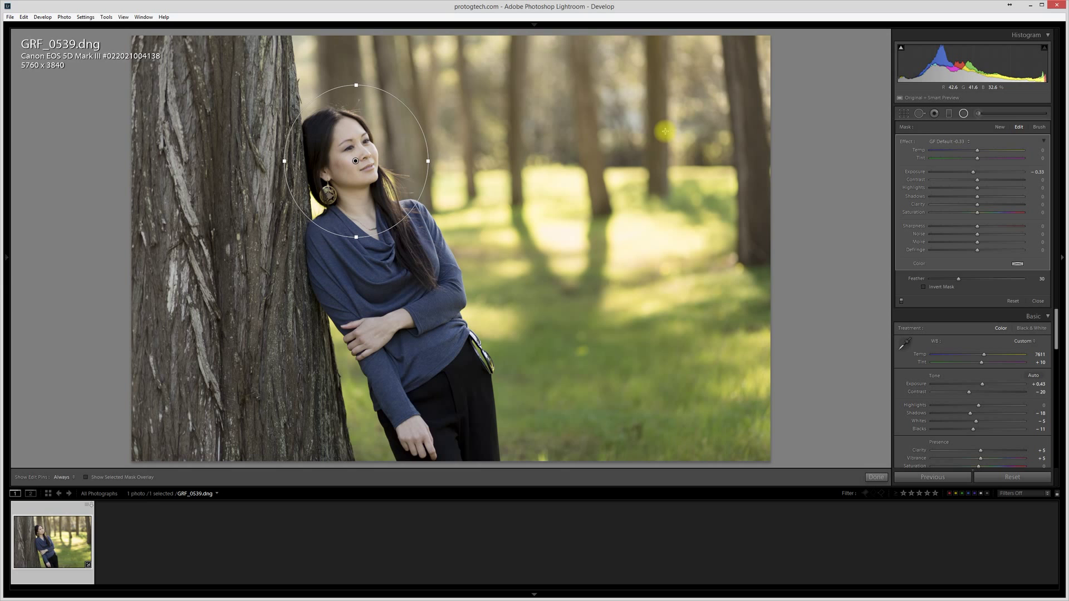
- Add a graduated filter across the background trees, then delete it
{"action": "left_click", "coordinate": [948, 113]}
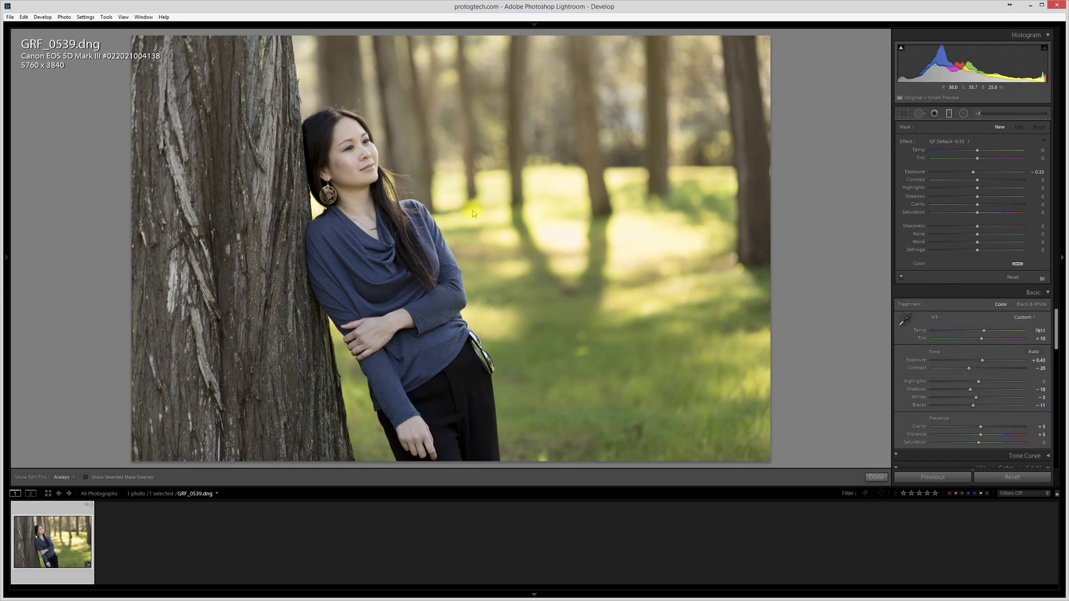
{"action": "mouse_move", "coordinate": [472, 213]}
{"action": "left_mouse_down"}
{"action": "mouse_move", "coordinate": [489, 186]}
{"action": "mouse_move", "coordinate": [399, 153]}
{"action": "mouse_move", "coordinate": [437, 107]}
{"action": "mouse_move", "coordinate": [561, 98]}
{"action": "mouse_move", "coordinate": [573, 201]}
{"action": "mouse_move", "coordinate": [546, 303]}
{"action": "mouse_move", "coordinate": [425, 250]}
{"action": "mouse_move", "coordinate": [418, 206]}
{"action": "mouse_move", "coordinate": [427, 212]}
{"action": "mouse_move", "coordinate": [418, 220]}
{"action": "mouse_move", "coordinate": [477, 216]}
{"action": "left_mouse_up"}
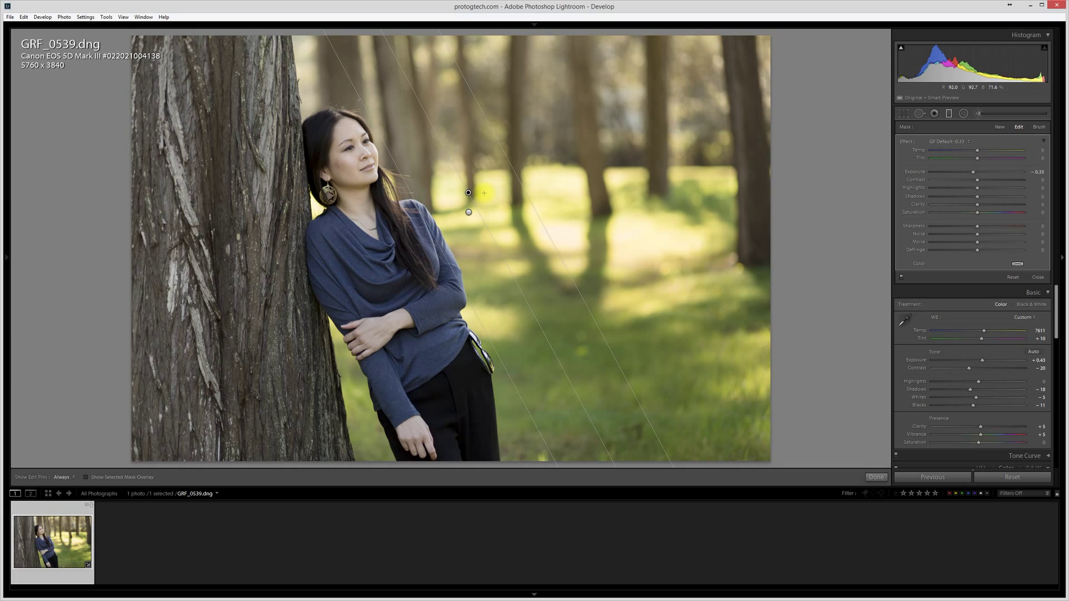
{"action": "key", "text": "Delete"}
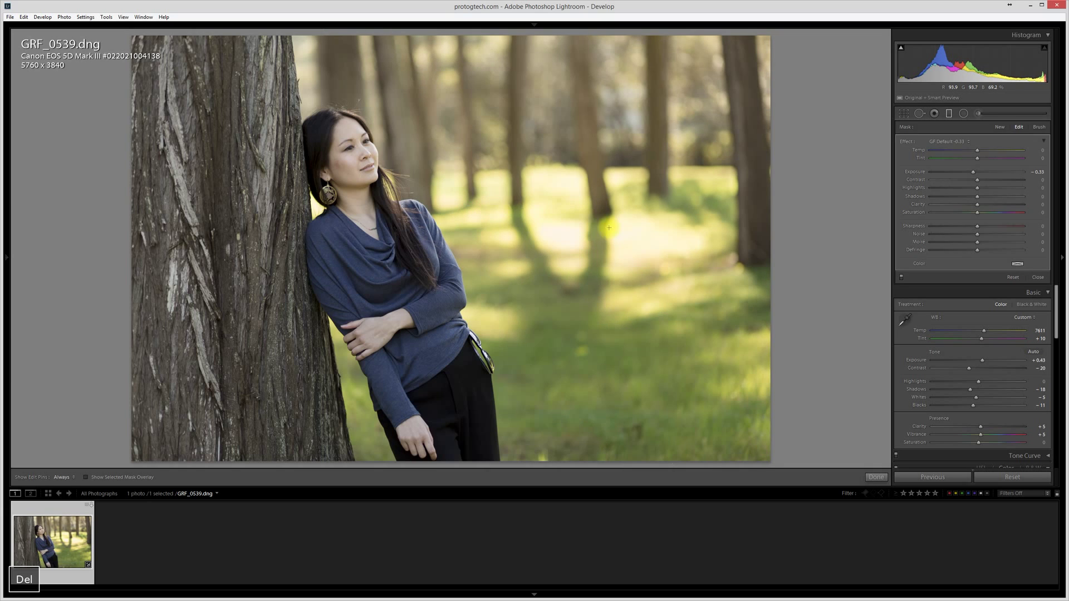
- Delete the radial filter over the face and return to the Basic panel
{"action": "key", "text": "shift+m"}
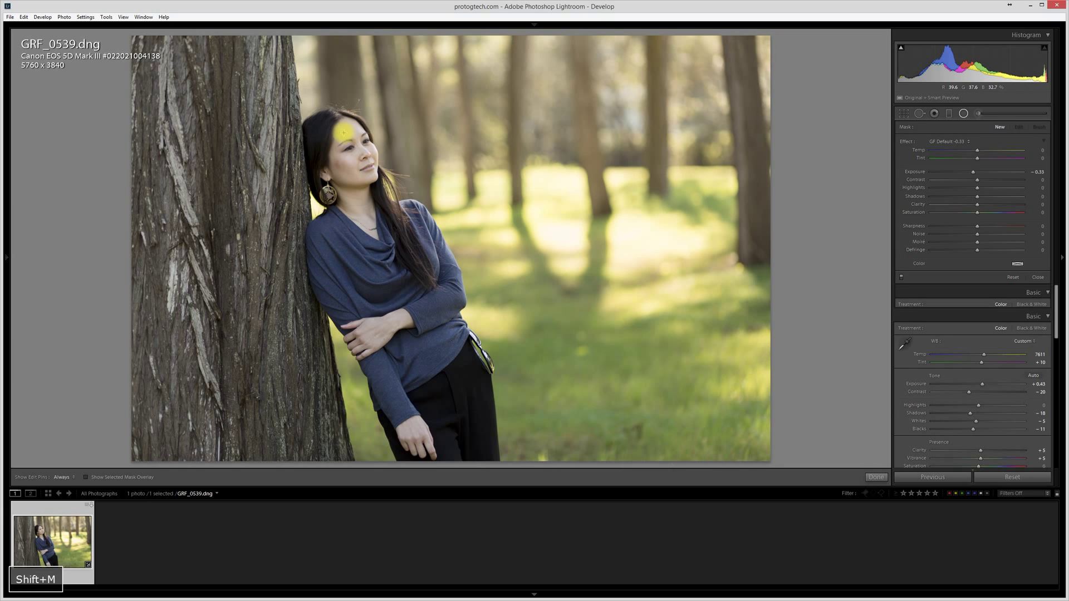
{"action": "left_click", "coordinate": [355, 161]}
{"action": "key", "text": "Delete"}
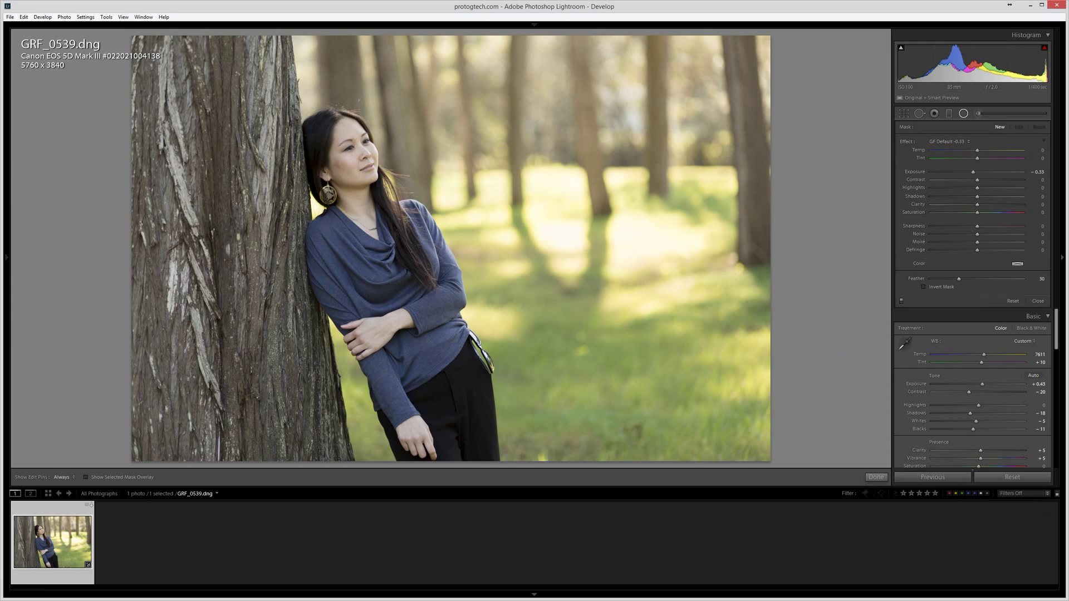
{"action": "key", "text": "shift+m"}
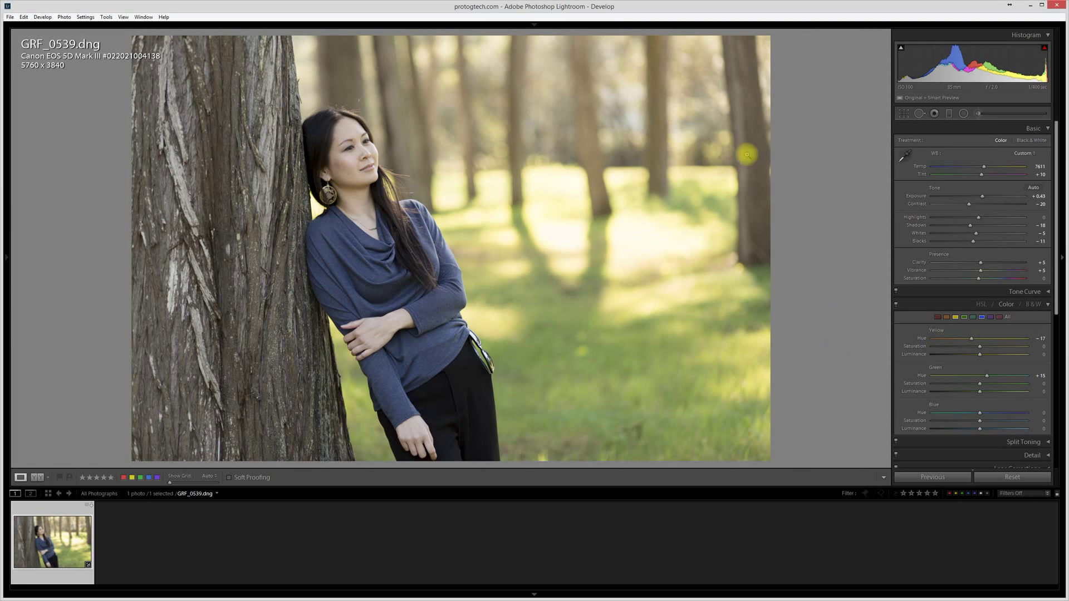
- Raise Exposure to +1.38 and draw a graduated filter across the upper left
{"action": "mouse_move", "coordinate": [979, 197]}
{"action": "left_mouse_down"}
{"action": "mouse_move", "coordinate": [957, 201]}
{"action": "mouse_move", "coordinate": [992, 203]}
{"action": "left_mouse_up"}
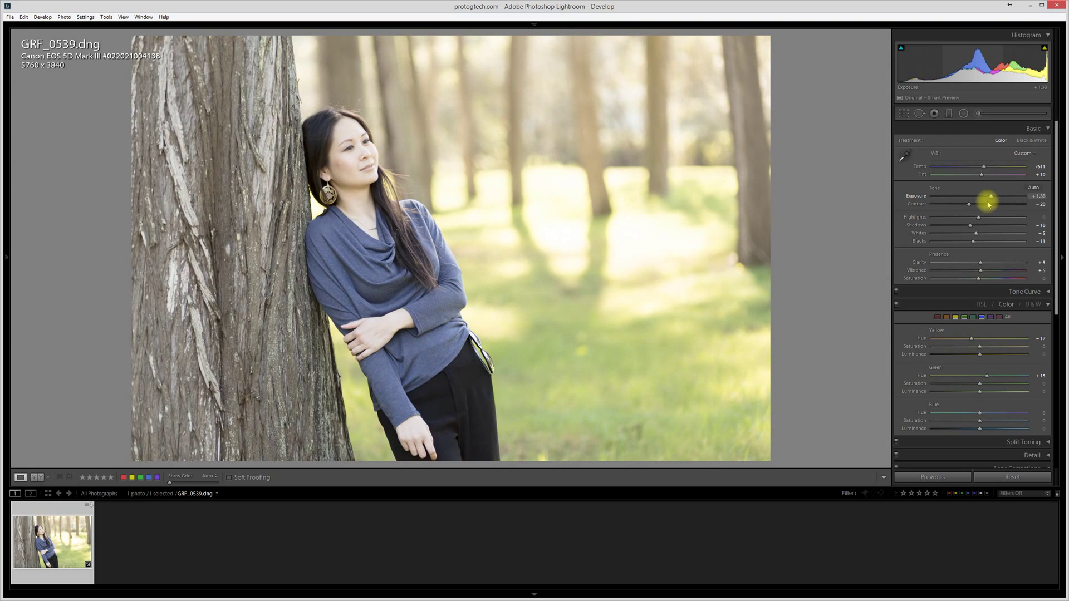
{"action": "key", "text": "m"}
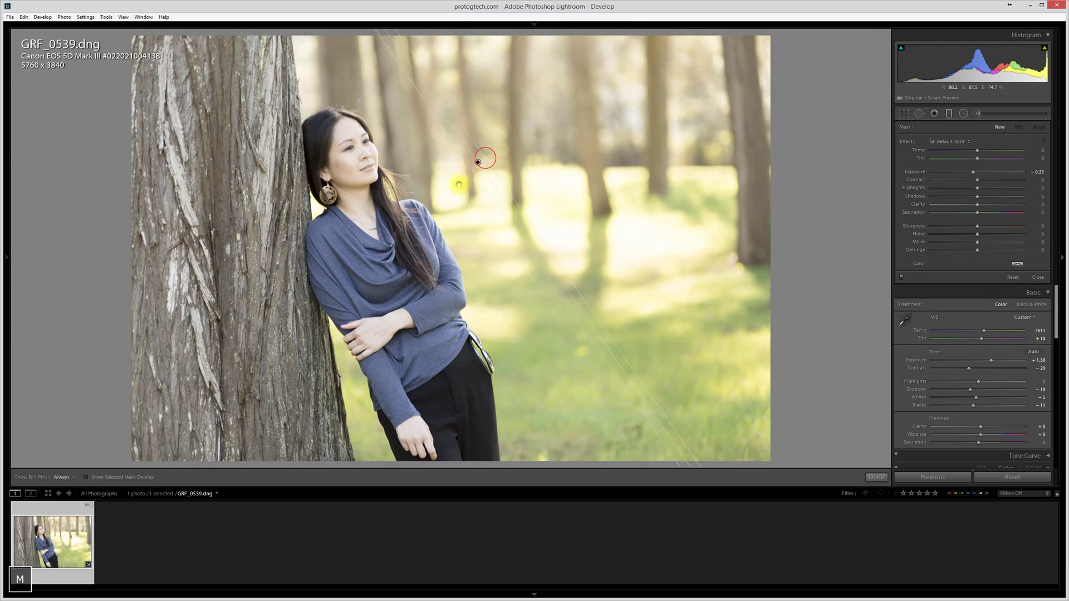
{"action": "left_click_drag", "start_coordinate": [480, 156], "coordinate": [408, 193]}
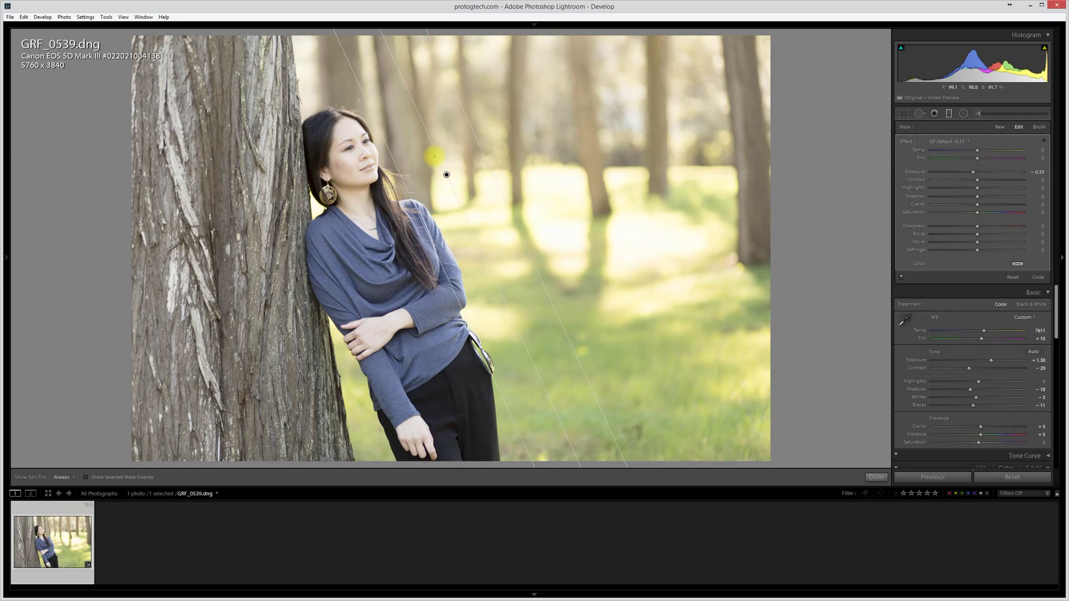
- Draw a wide radial ellipse around the face and delete an unwanted extra radial filter
{"action": "key", "text": "shift+m"}
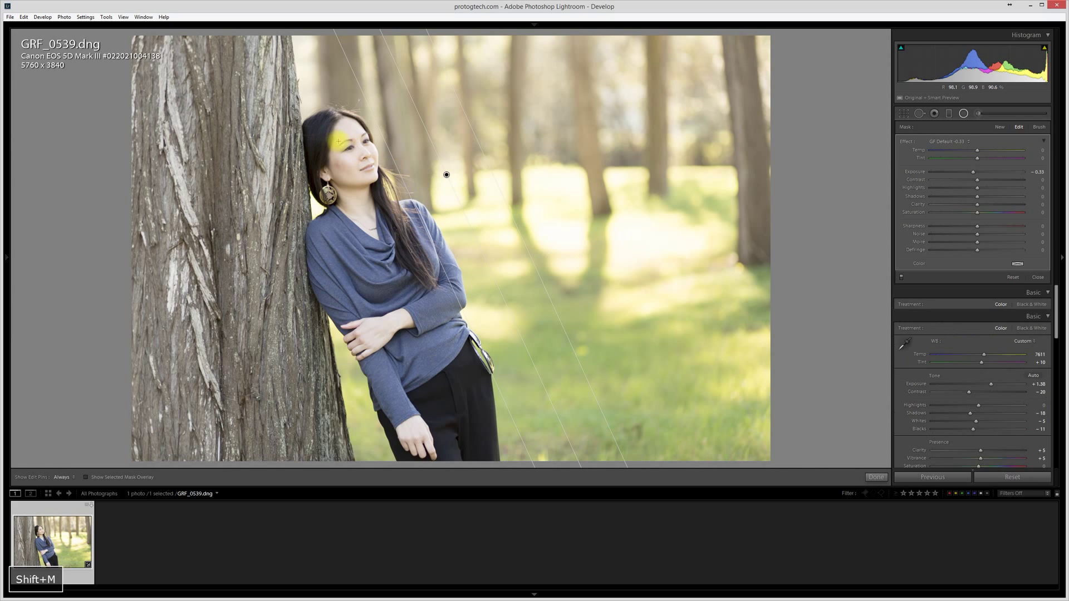
{"action": "left_click_drag", "start_coordinate": [342, 141], "coordinate": [425, 225]}
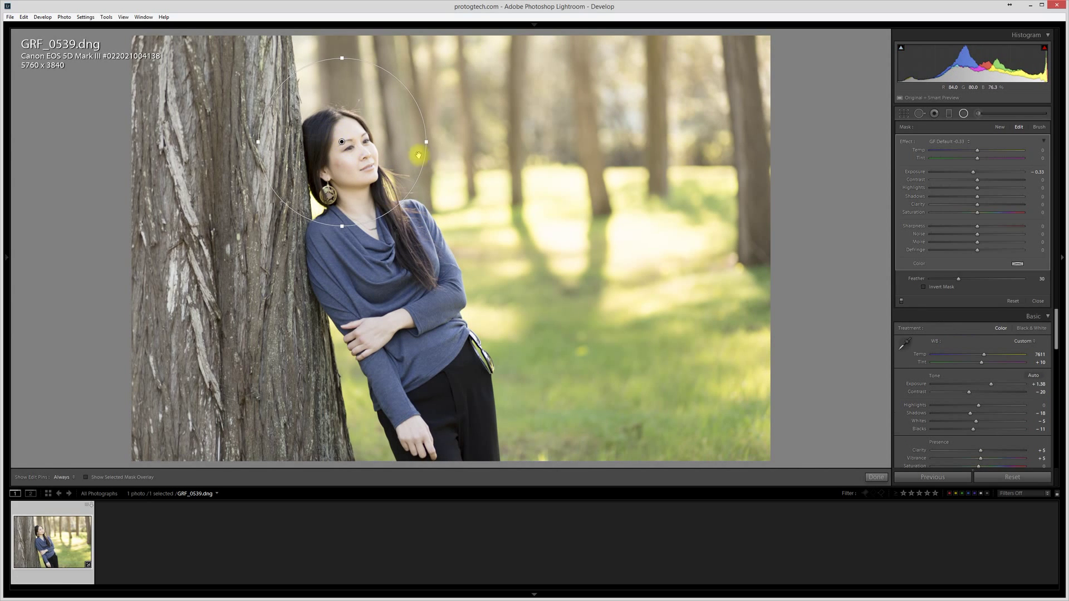
{"action": "left_click_drag", "start_coordinate": [422, 148], "coordinate": [584, 146]}
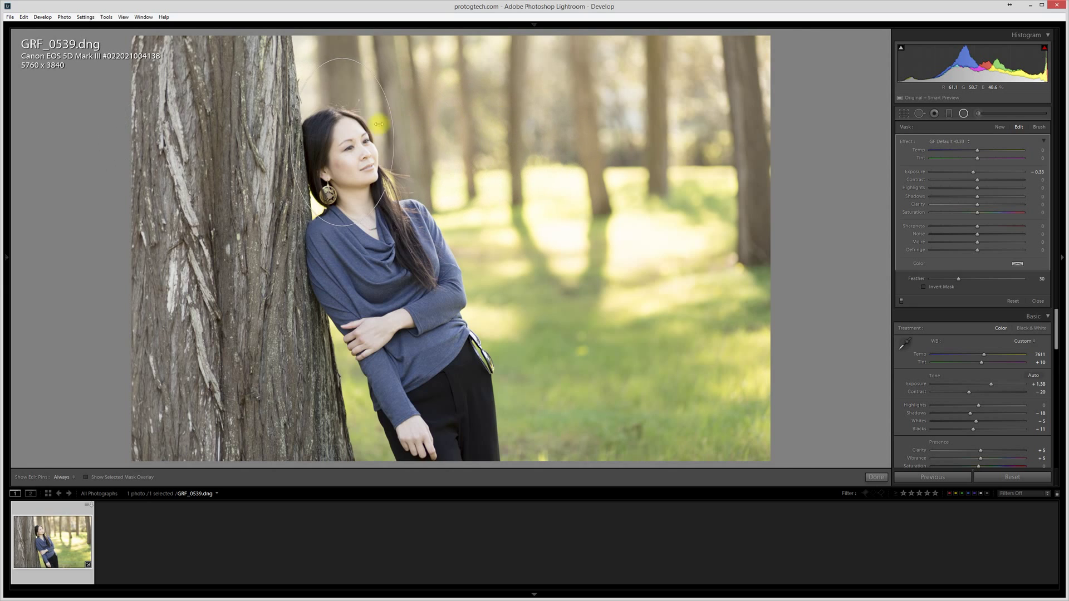
{"action": "left_click_drag", "start_coordinate": [469, 149], "coordinate": [670, 269]}
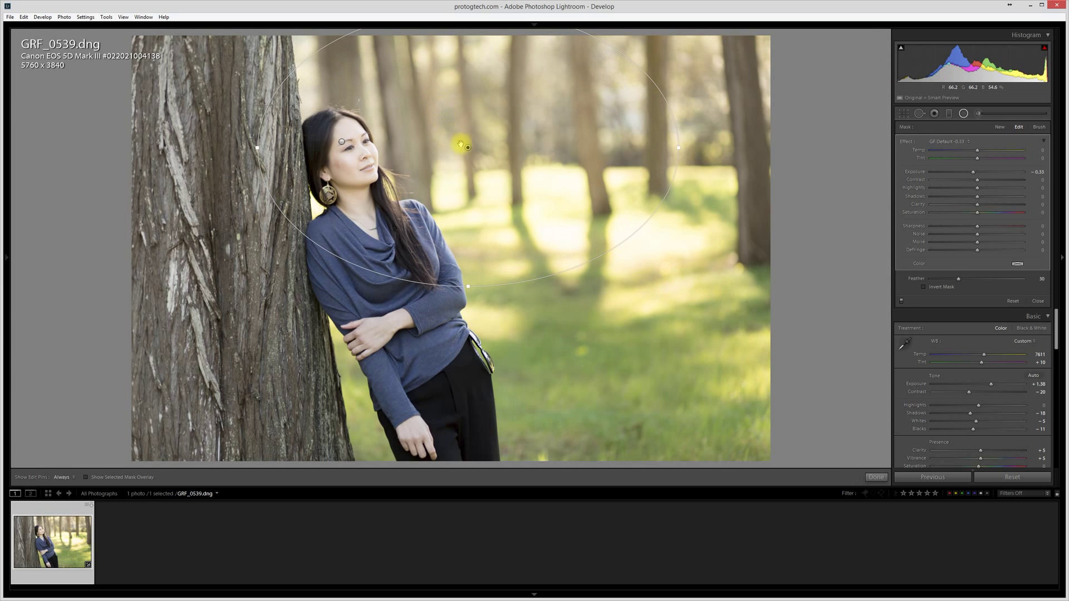
{"action": "key", "text": "Delete"}
- Place a new radial filter on the face, shift it down and rotate it to the head's tilt
{"action": "left_click", "coordinate": [343, 143]}
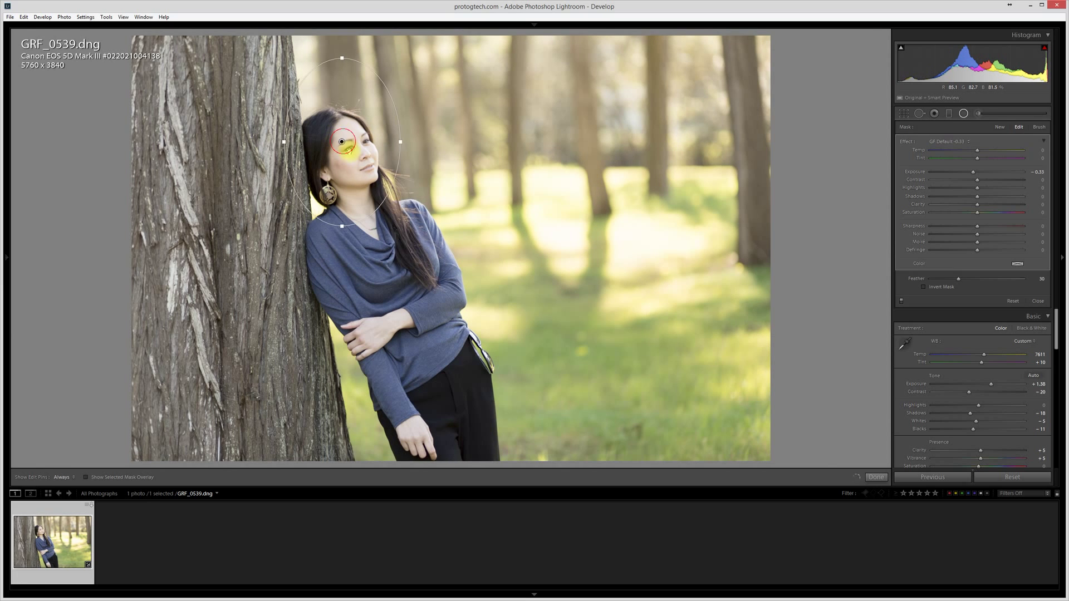
{"action": "left_click_drag", "start_coordinate": [356, 151], "coordinate": [351, 162]}
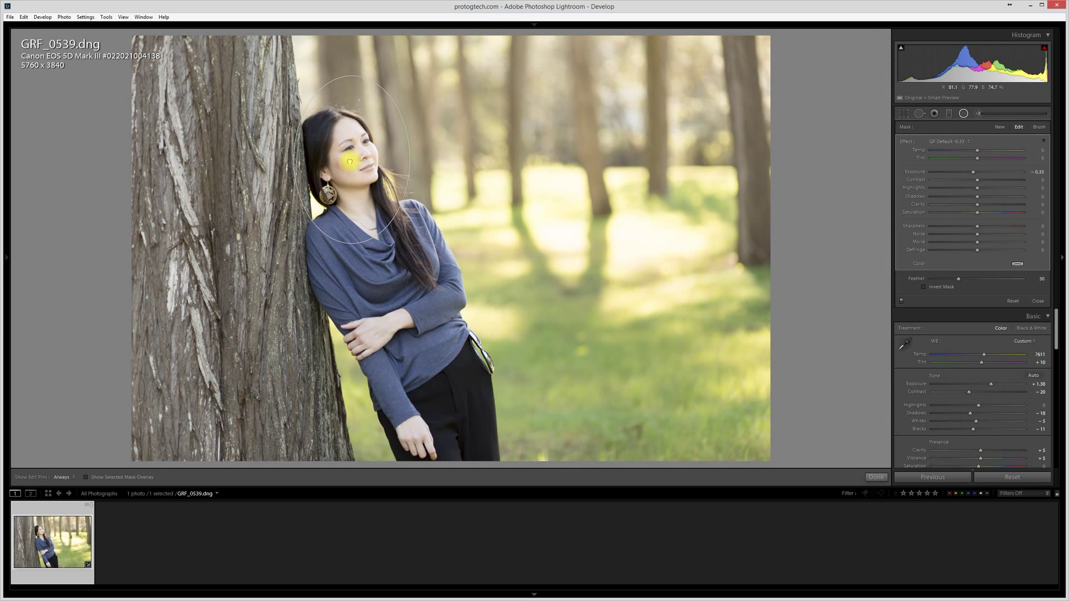
{"action": "left_click", "coordinate": [353, 64]}
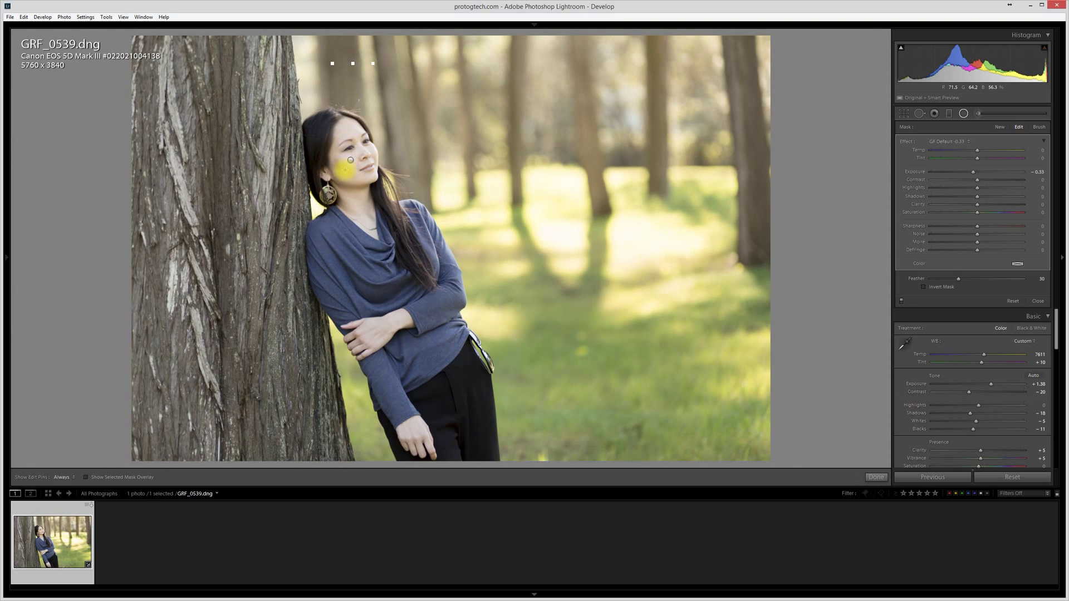
{"action": "key", "text": "Delete"}
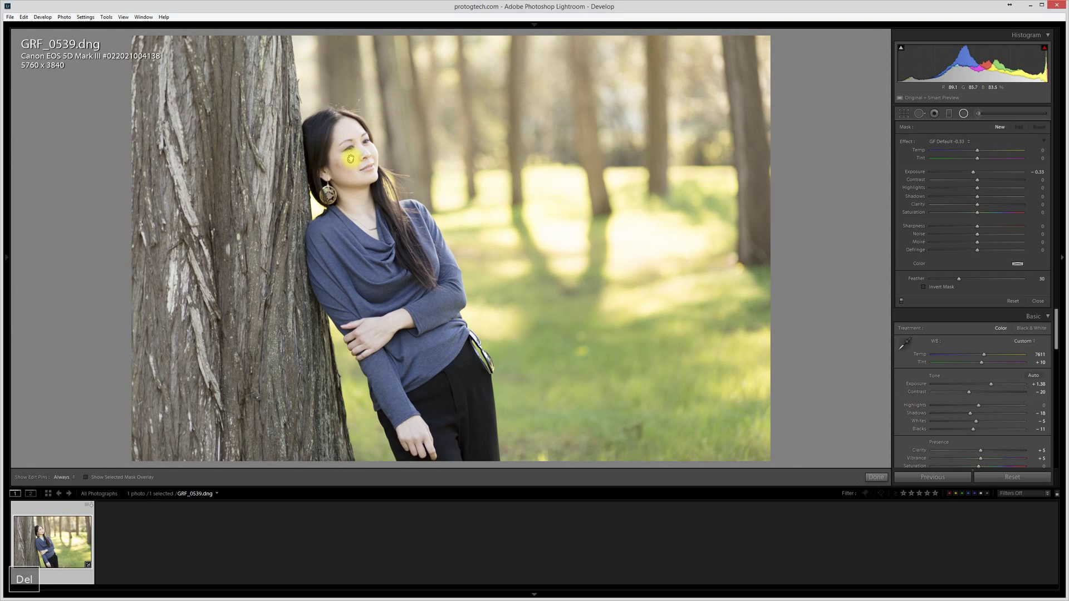
{"action": "left_click", "coordinate": [350, 160]}
{"action": "left_click_drag", "start_coordinate": [355, 69], "coordinate": [348, 144]}
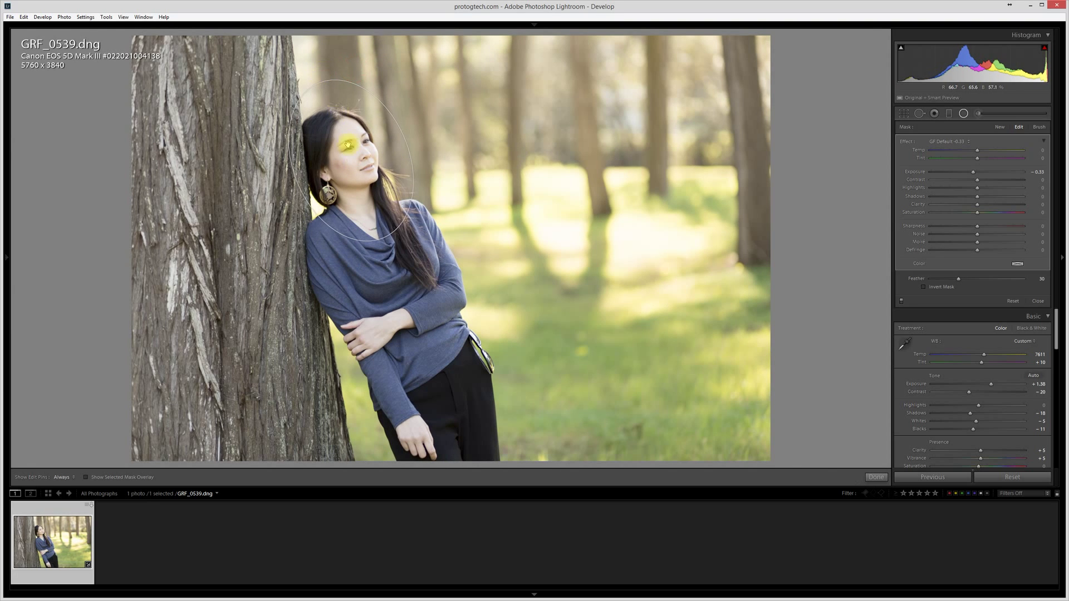